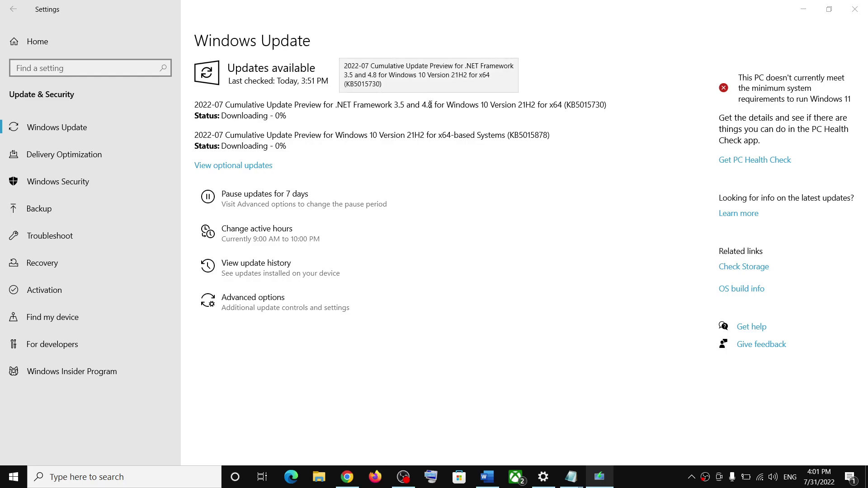
Step: Review the 'Run Update Troubleshooter' Step 1 heading in Word, then return to Windows Settings
left_click(486, 477)
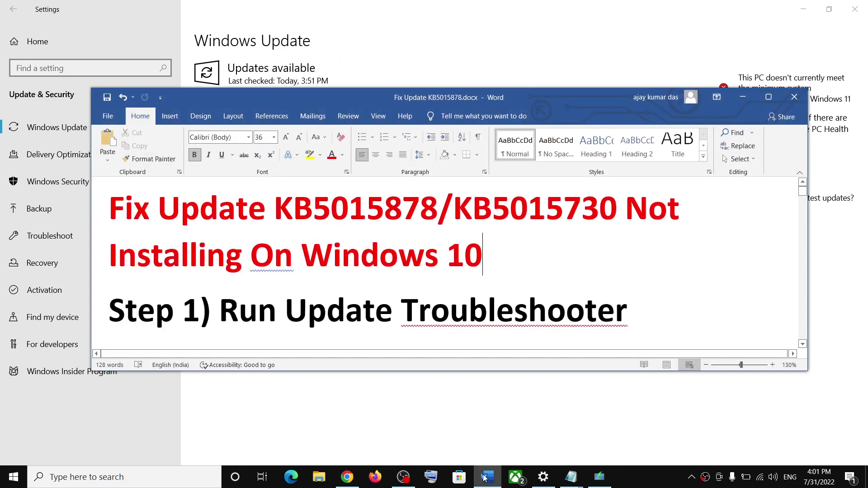
left_click_drag(252, 304, 628, 312)
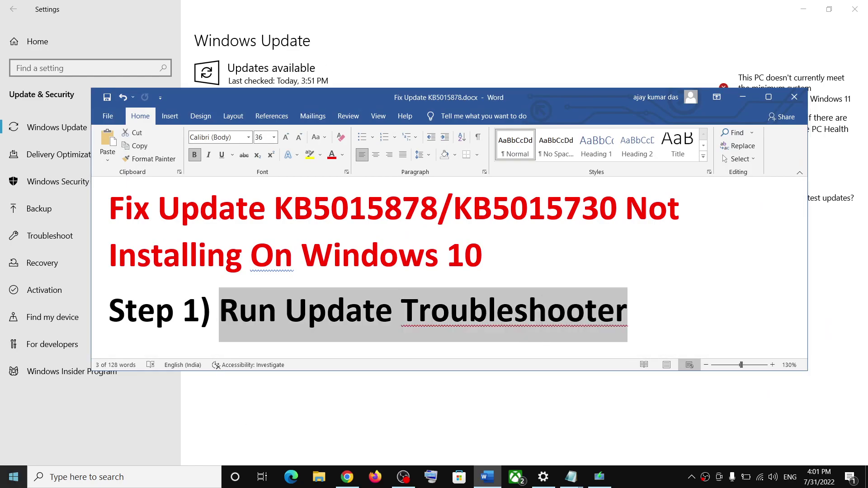
left_click(13, 477)
left_click(30, 425)
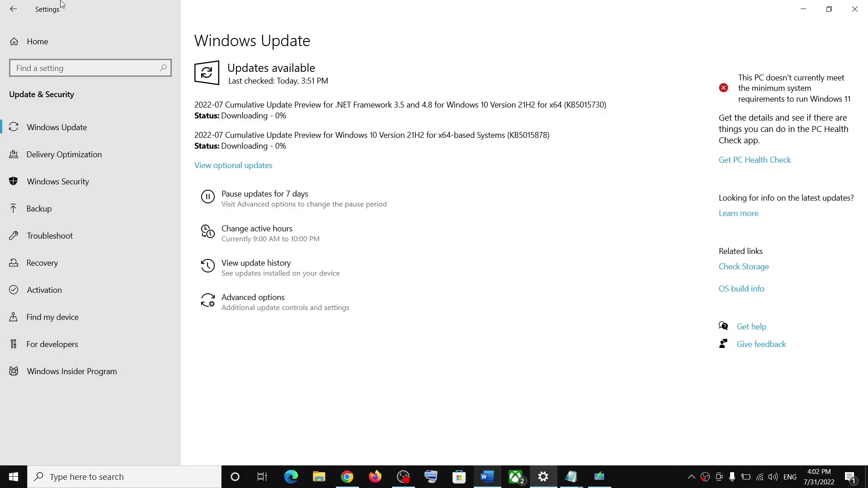
Step: Run the Windows Update troubleshooter from Update & Security > Troubleshoot > Additional troubleshooters
left_click(26, 48)
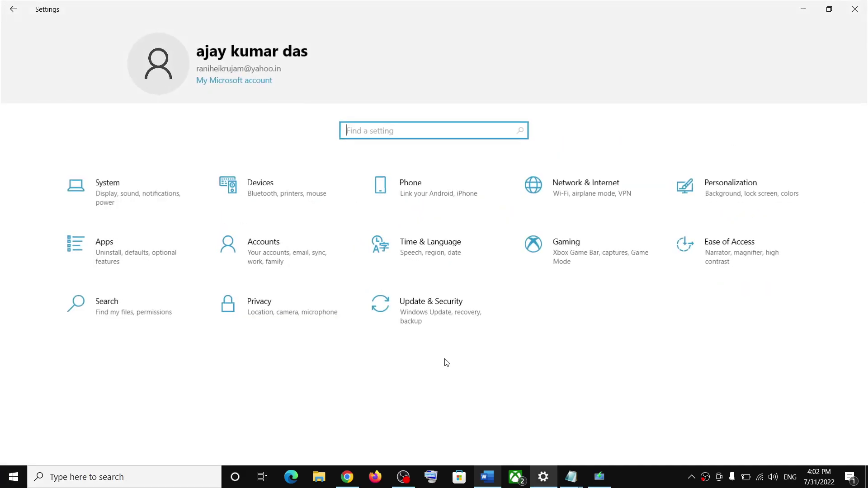
left_click(436, 326)
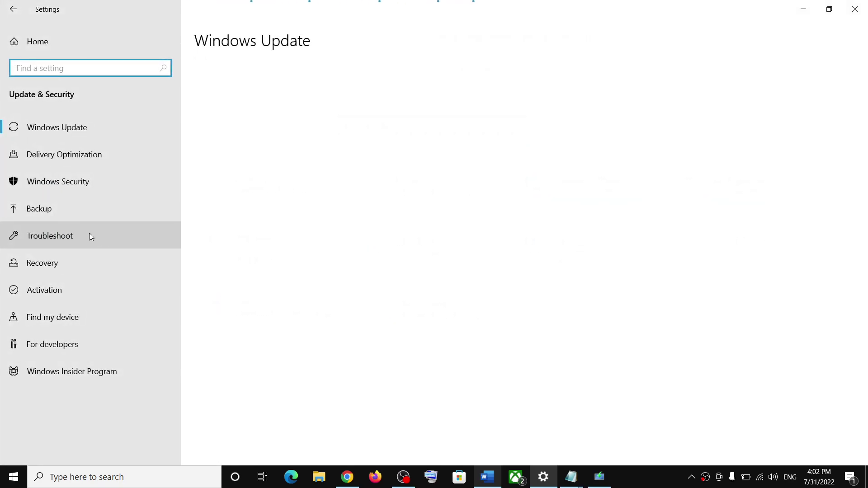
left_click(86, 235)
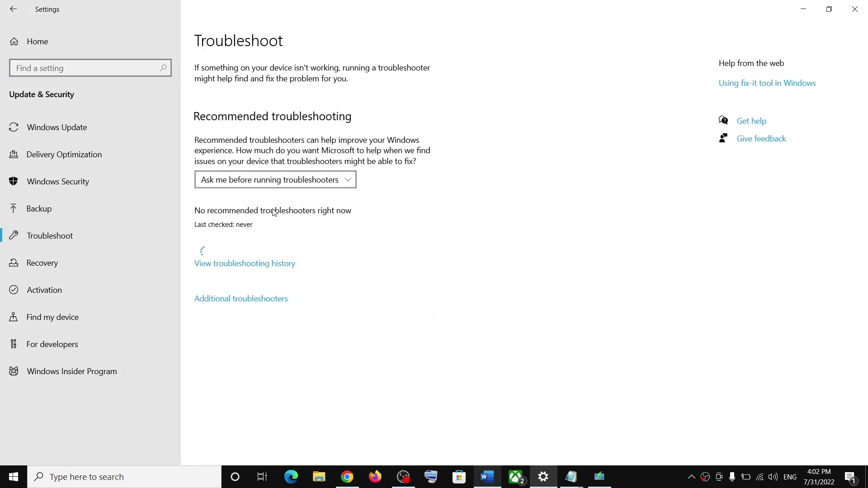
left_click(251, 300)
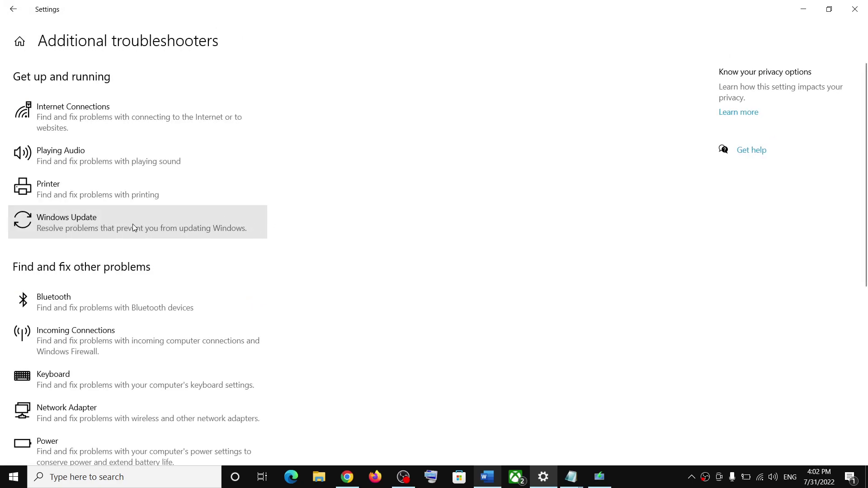
left_click(141, 221)
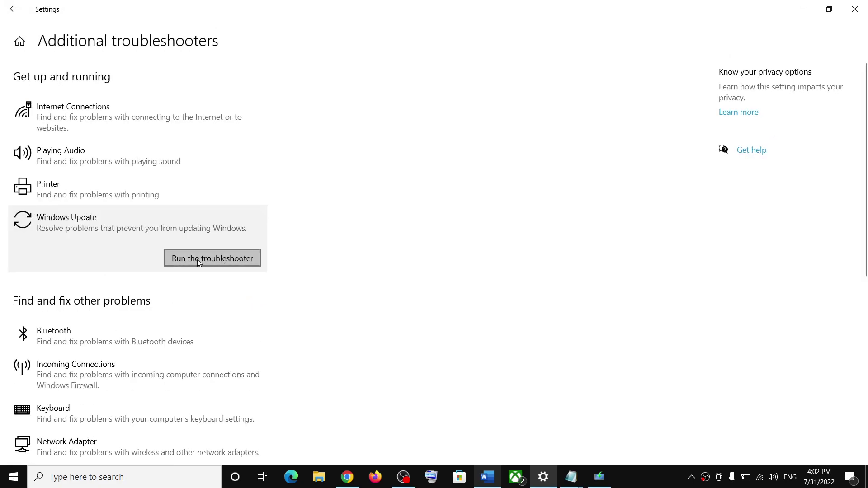
left_click(218, 262)
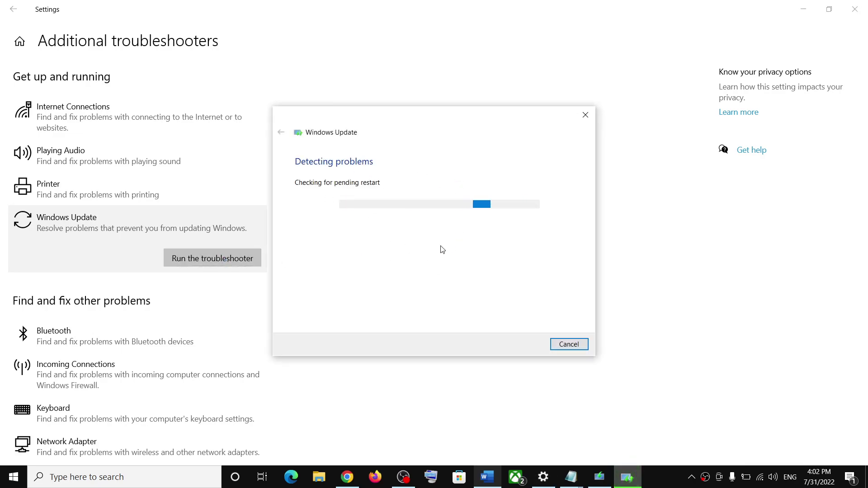
left_click(633, 286)
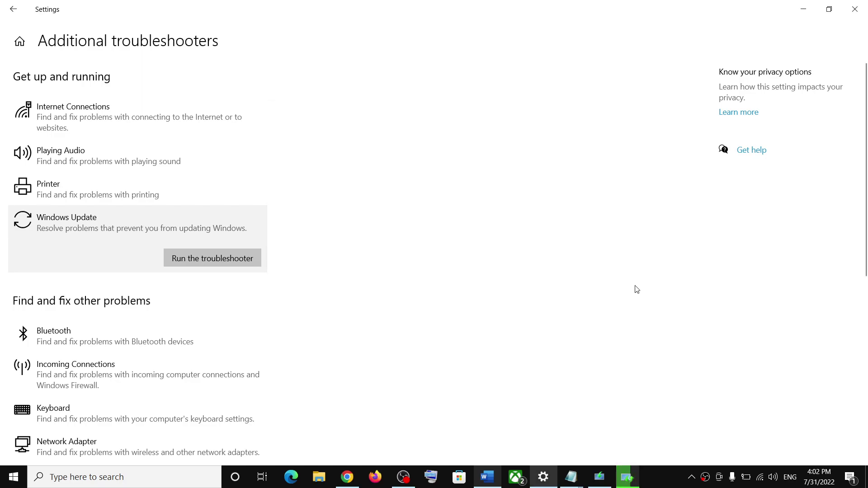
Step: Copy the microsoft.com Windows 10 download link from the guide's Step 2 section
left_click(487, 481)
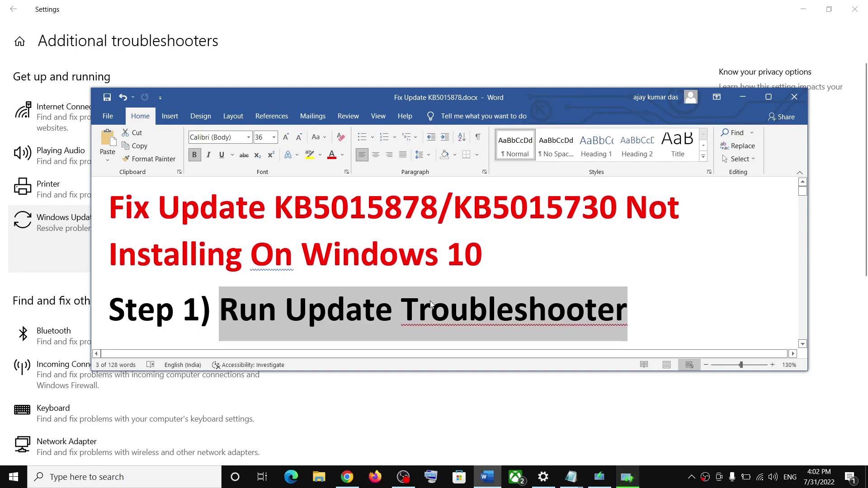
scroll(430, 304, "down", 1)
scroll(430, 304, "down", 5)
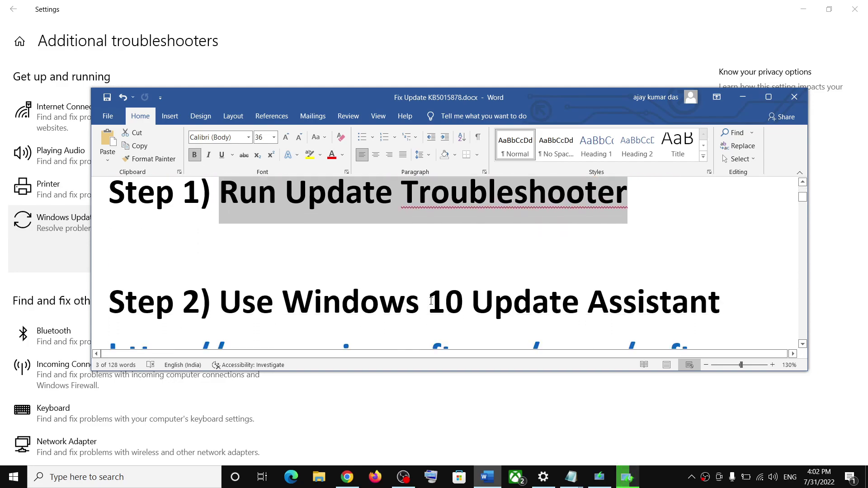
scroll(431, 301, "down", 2)
left_click(431, 302)
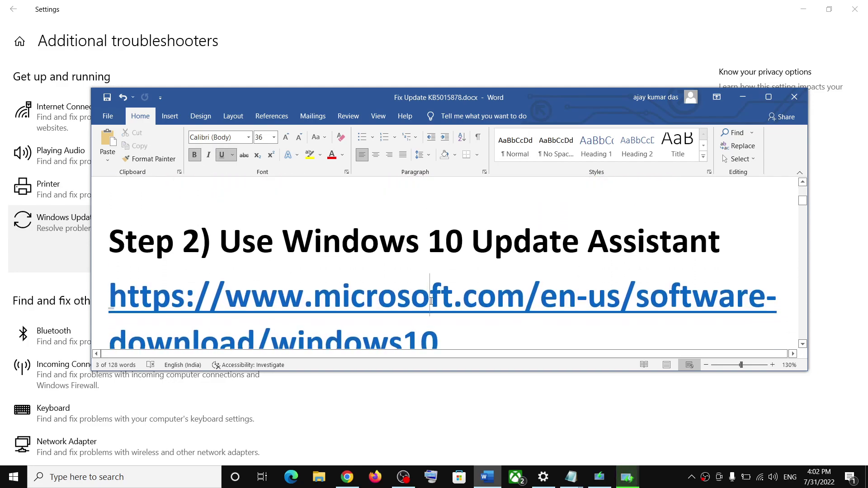
scroll(431, 302, "down", 2)
triple_click(431, 302)
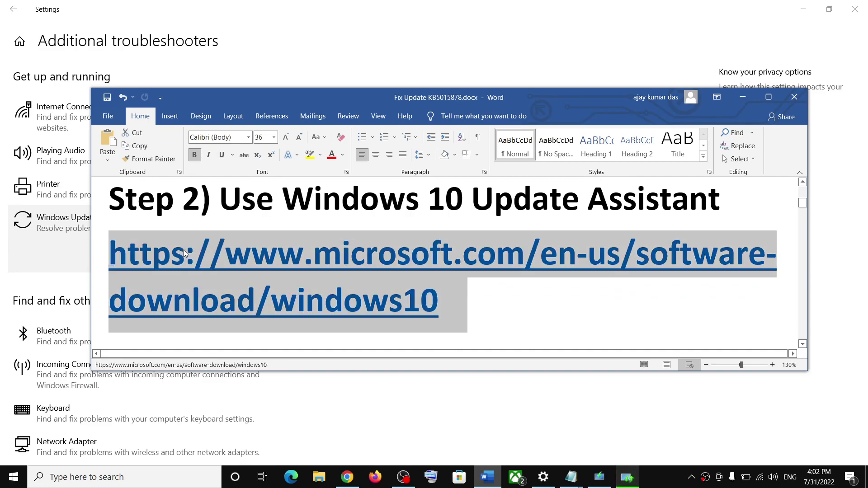
right_click(175, 291)
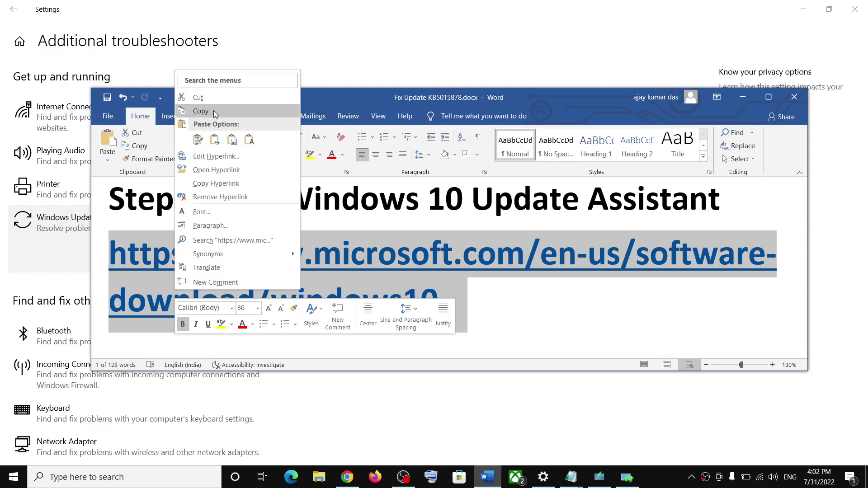
left_click(211, 108)
Step: Download the Windows 10 Update Assistant with Update now and launch the Windows10Upgrade installer
left_click(360, 483)
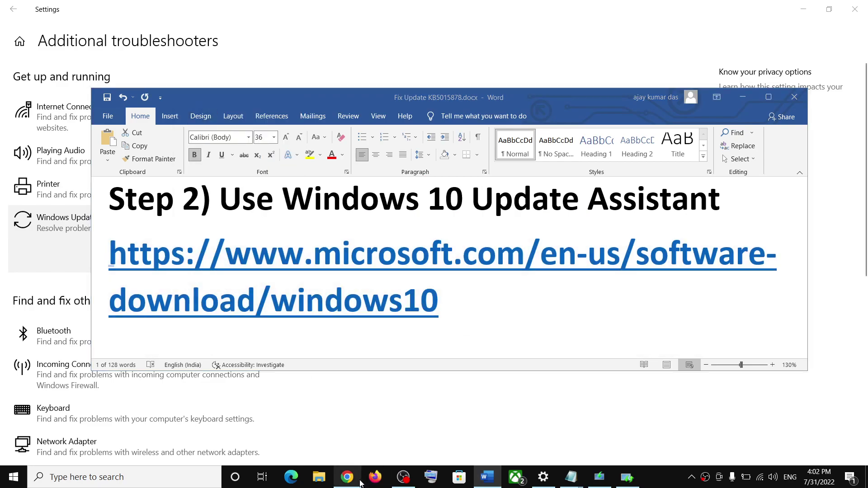
scroll(380, 187, "down", 1)
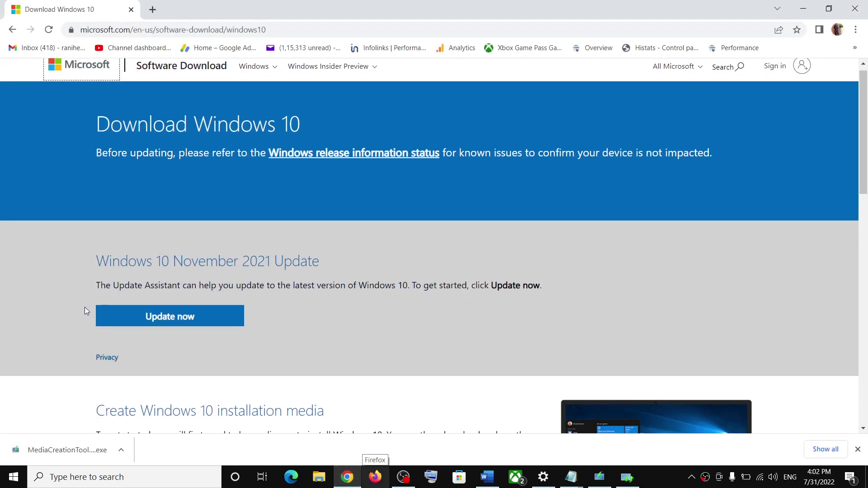
left_click_drag(124, 282, 158, 286)
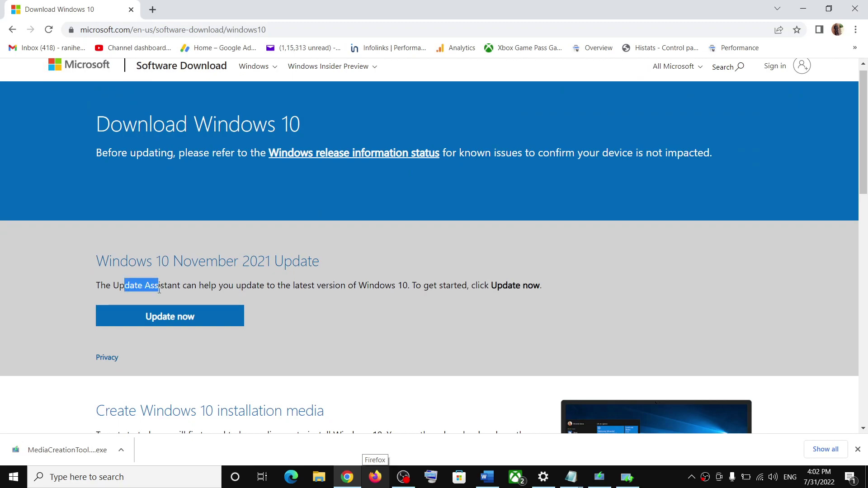
left_click(177, 319)
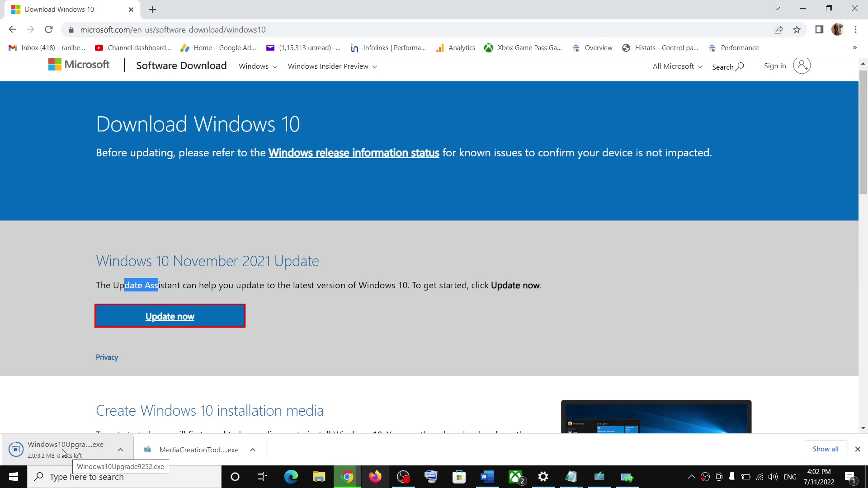
left_click(61, 450)
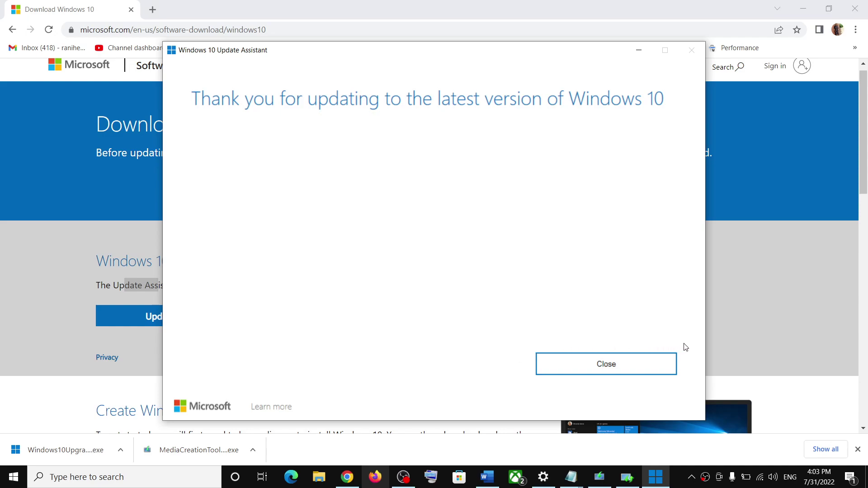
Step: Close the Update Assistant and copy the Step 3 reset commands from the maximized Word guide
left_click(566, 365)
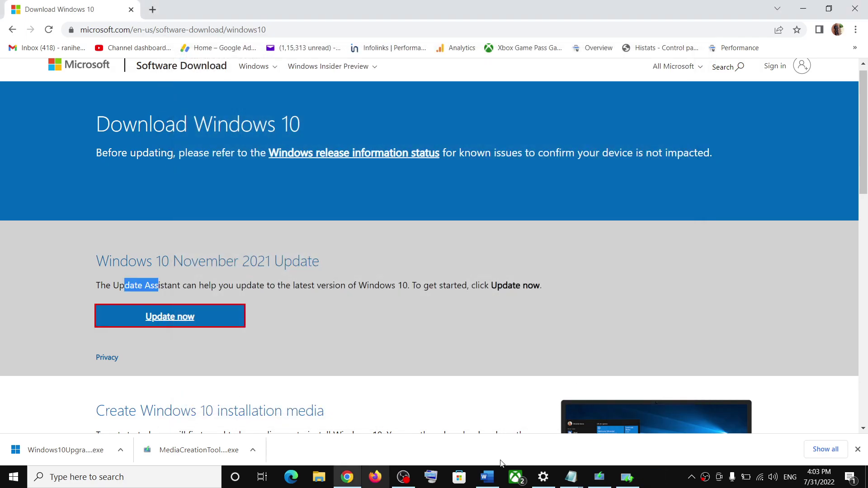
left_click(487, 477)
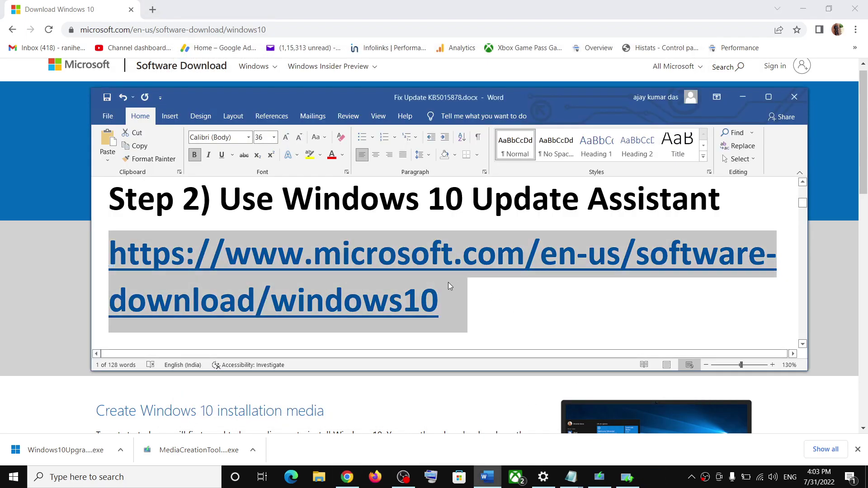
scroll(448, 283, "down", 4)
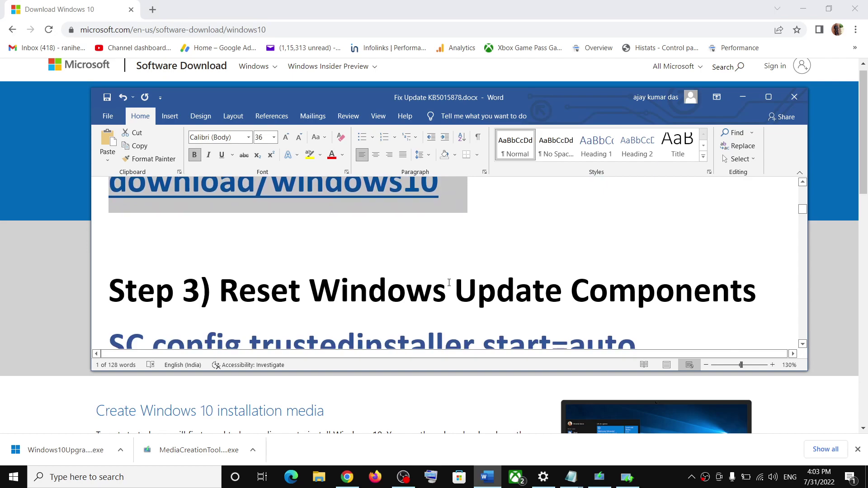
scroll(448, 282, "down", 1)
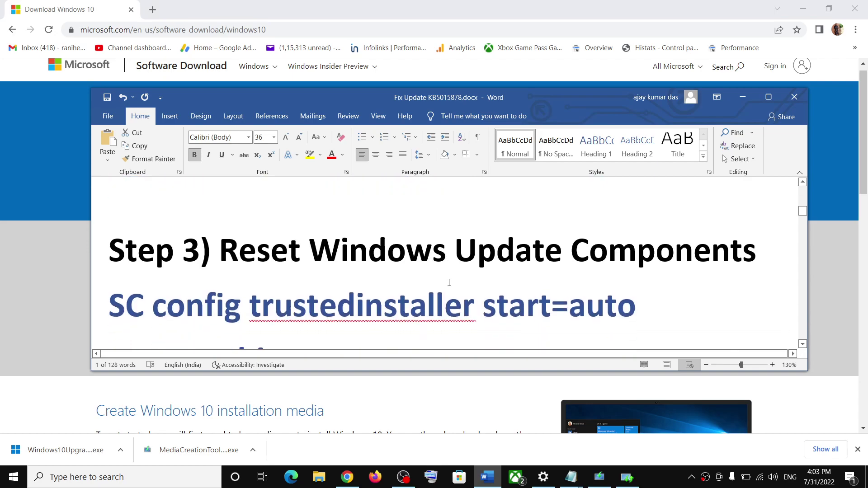
left_click(767, 97)
left_click_drag(18, 217, 281, 447)
scroll(229, 369, "down", 2)
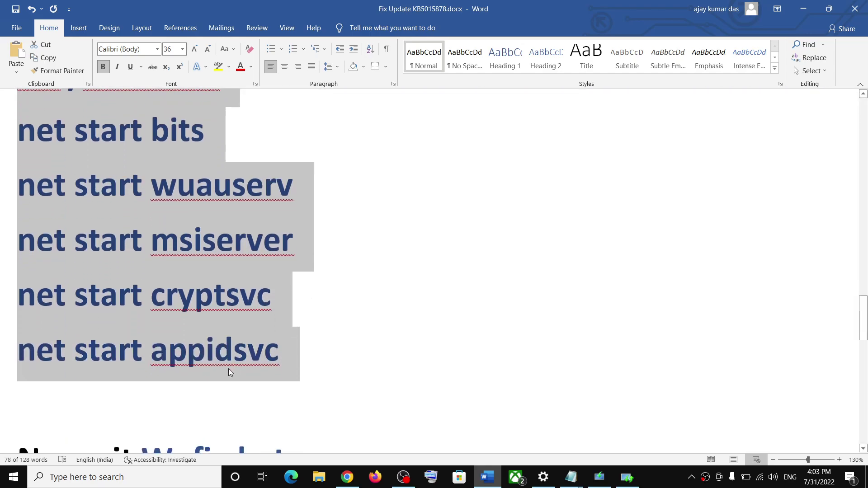
right_click(216, 281)
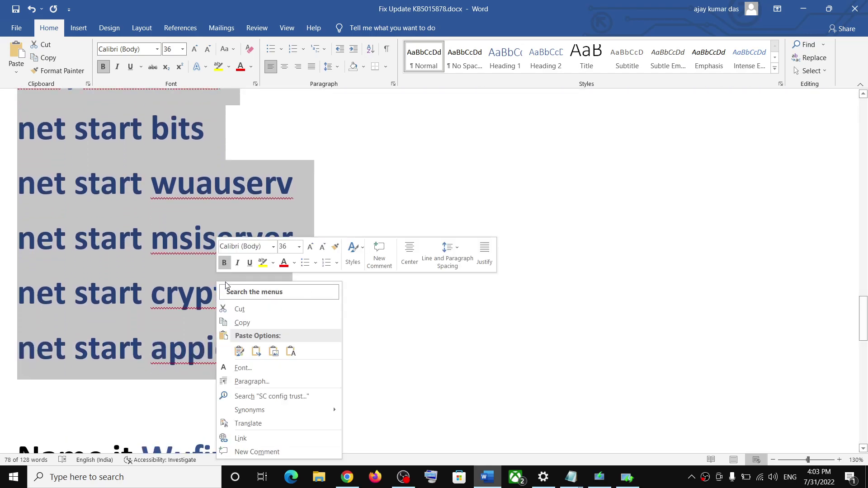
left_click(254, 325)
left_click(150, 481)
Step: Open a new Notepad document and paste the reset commands into it
type("note")
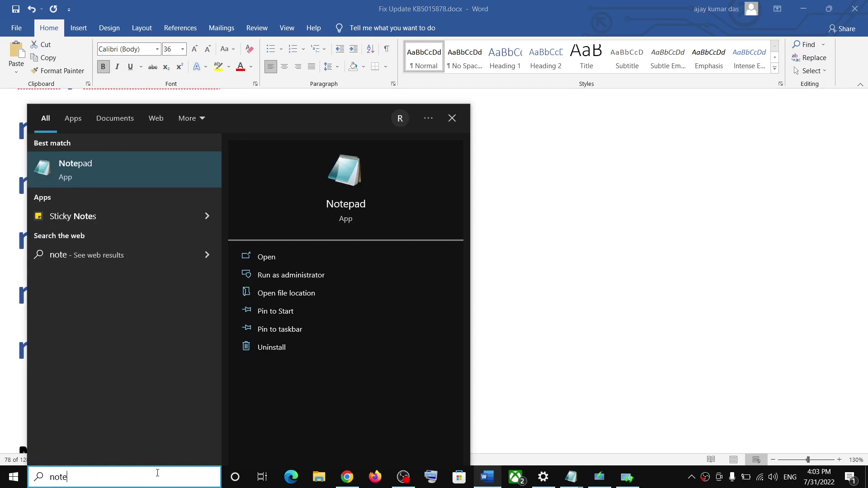
left_click(83, 172)
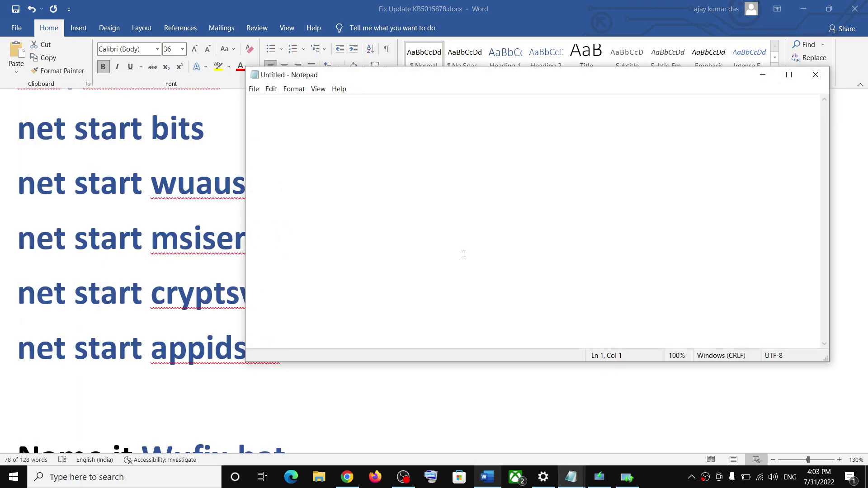
right_click(365, 168)
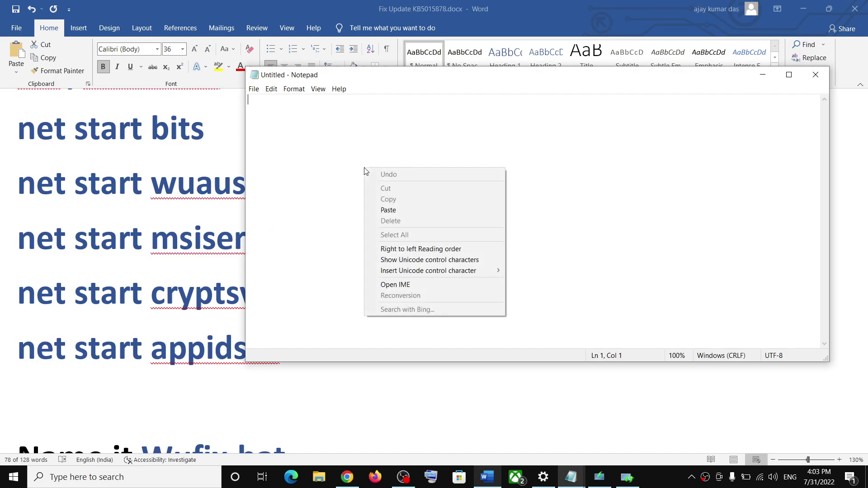
left_click(417, 212)
Step: Save the script to the Desktop as Wufix.bat with Save as type All Files (*.*)
left_click(253, 88)
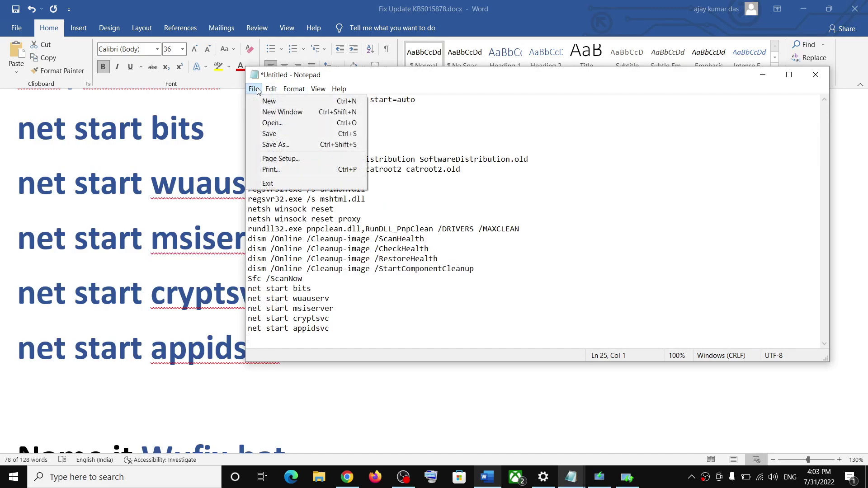
left_click(276, 145)
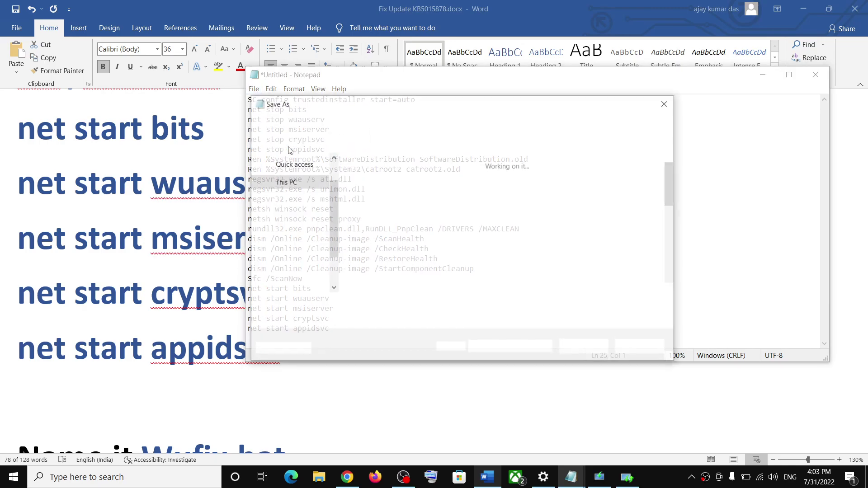
scroll(308, 185, "up", 1)
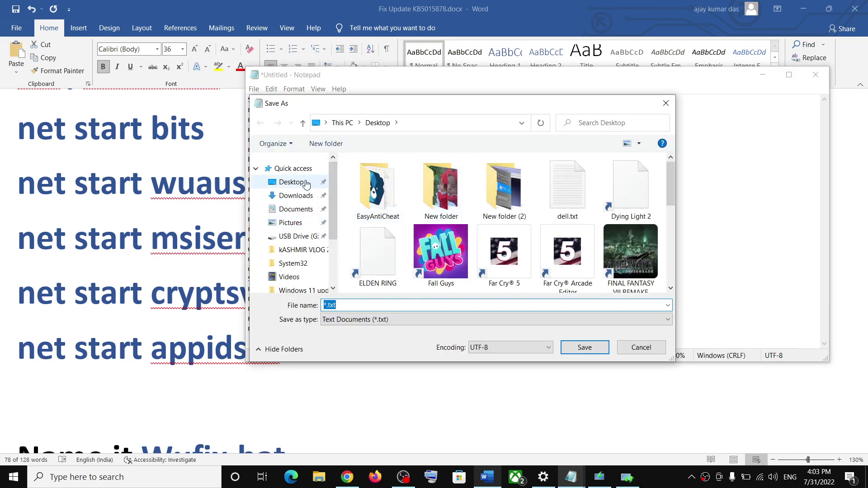
left_click(306, 183)
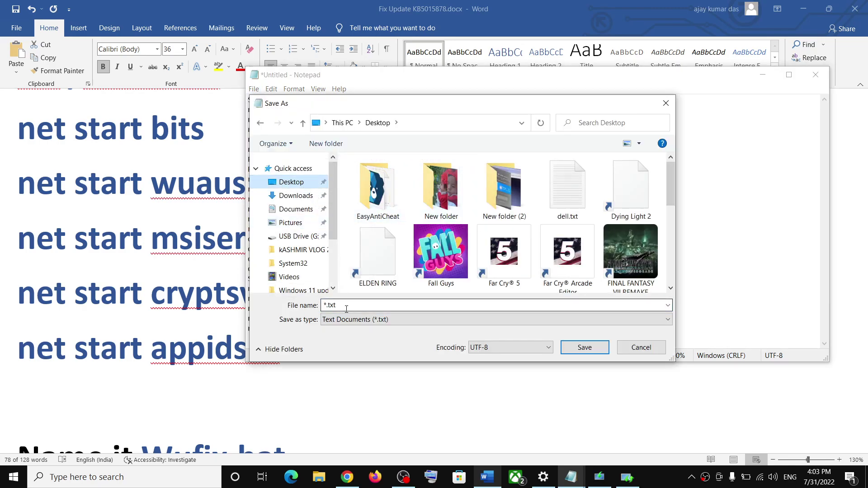
key("alt+Tab")
scroll(156, 361, "down", 3)
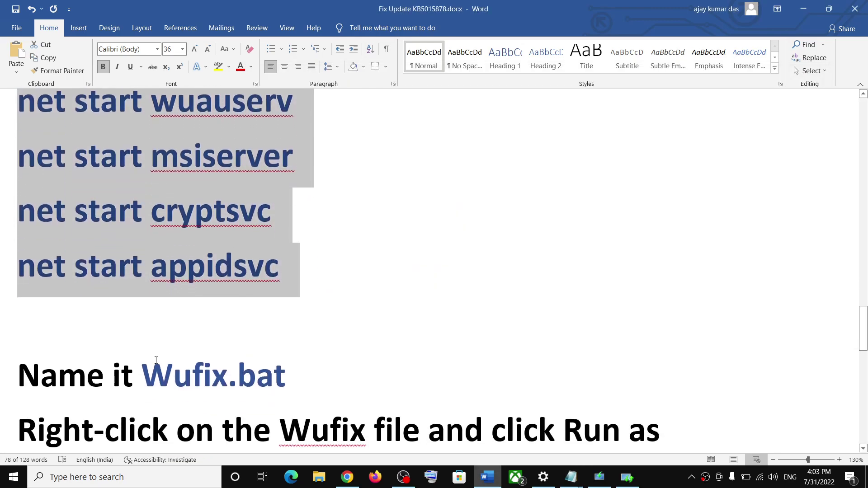
left_click_drag(157, 377, 273, 383)
key("alt+Tab")
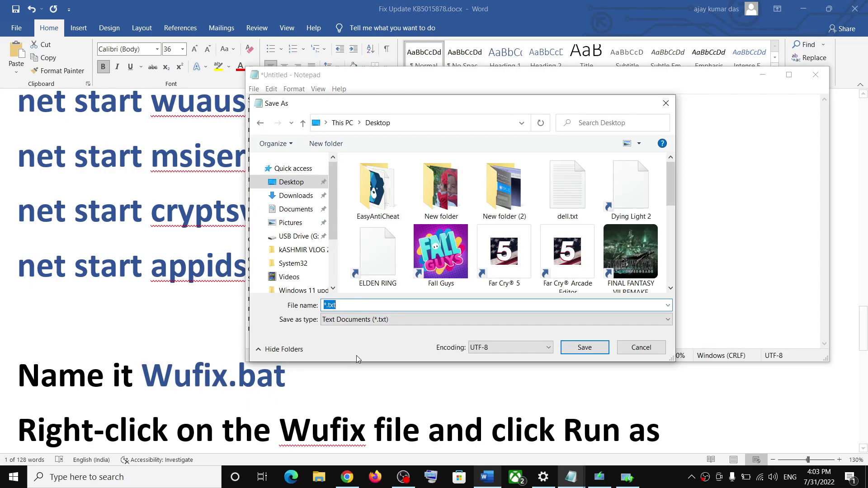
key("ctrl+v")
left_click_drag(368, 305, 322, 307)
left_click(343, 321)
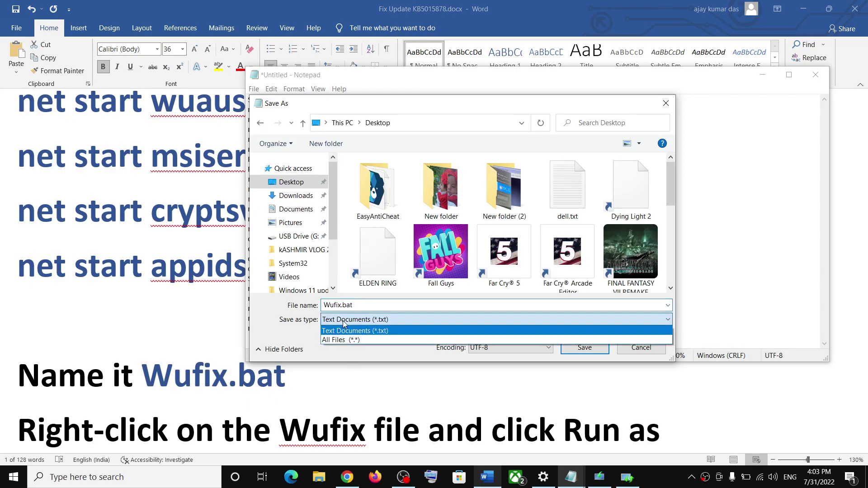
left_click(344, 338)
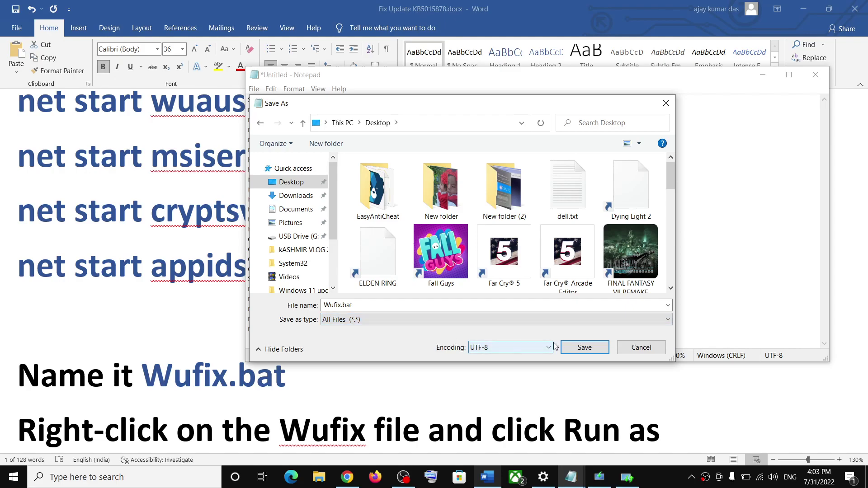
left_click(593, 352)
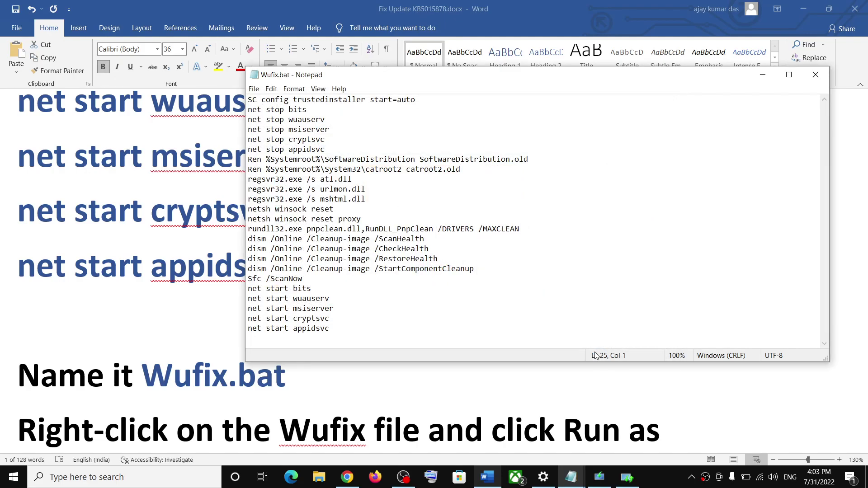
Step: Run Wufix.bat from the desktop as administrator and let the console script run
key("super+d")
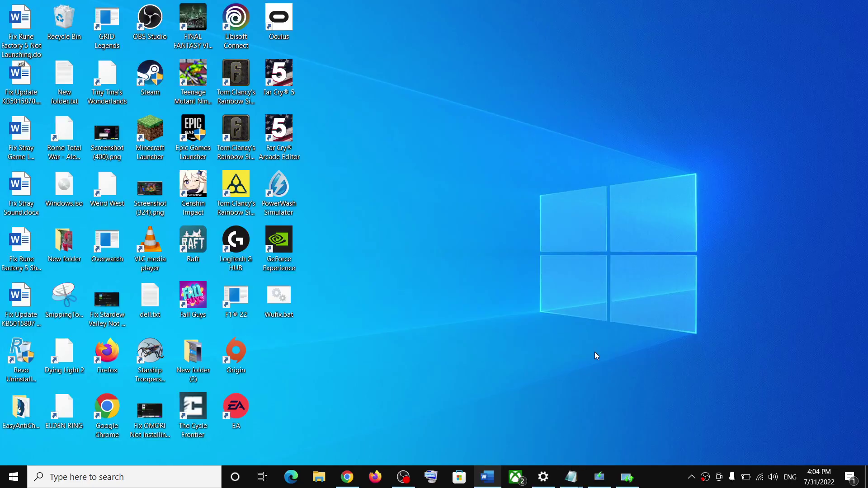
right_click(281, 301)
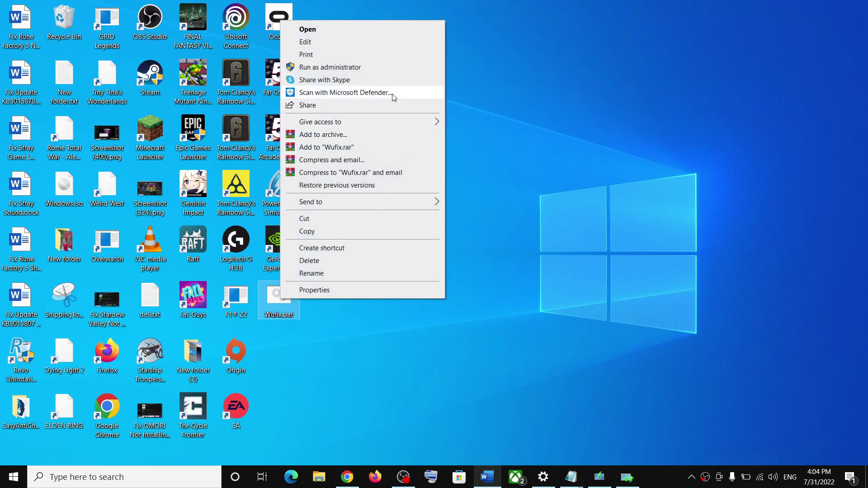
left_click(337, 314)
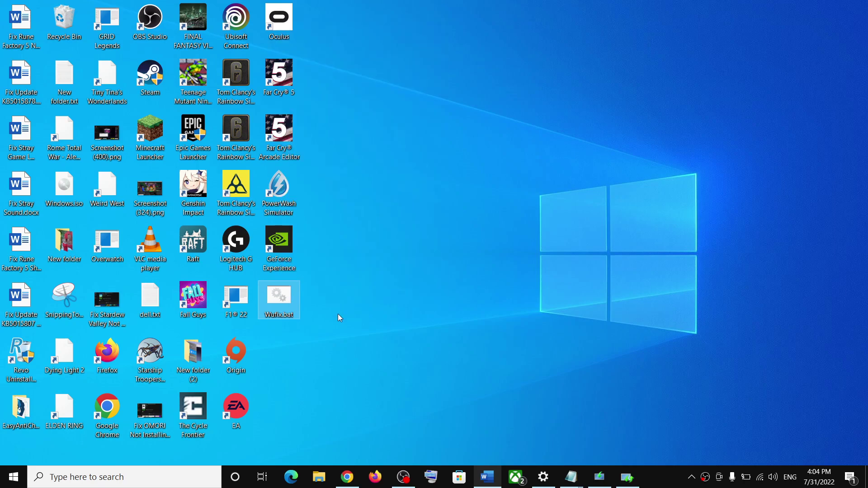
right_click(281, 306)
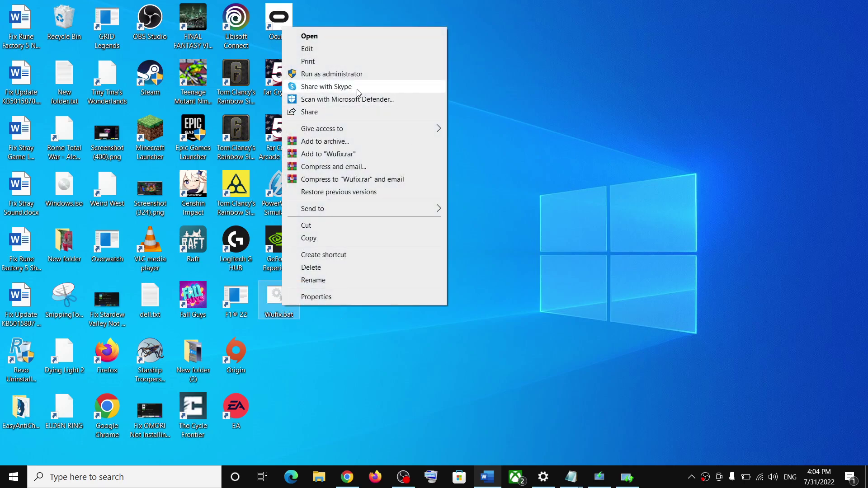
left_click(374, 75)
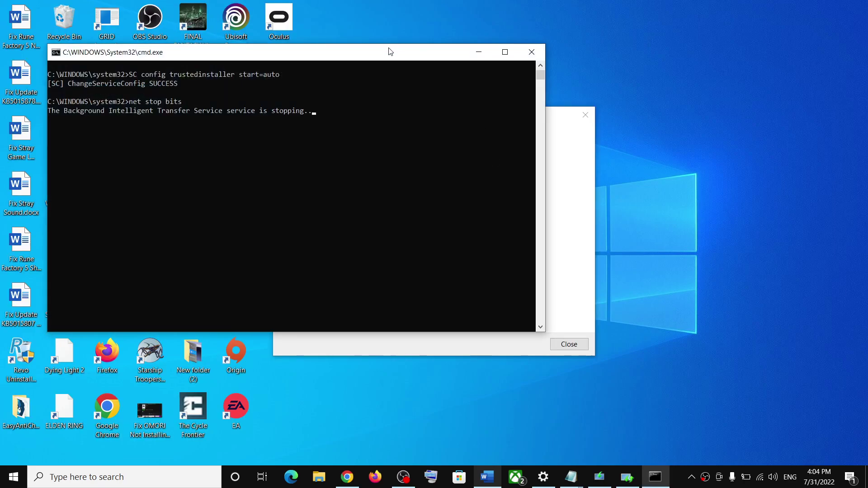
left_click_drag(386, 56, 521, 141)
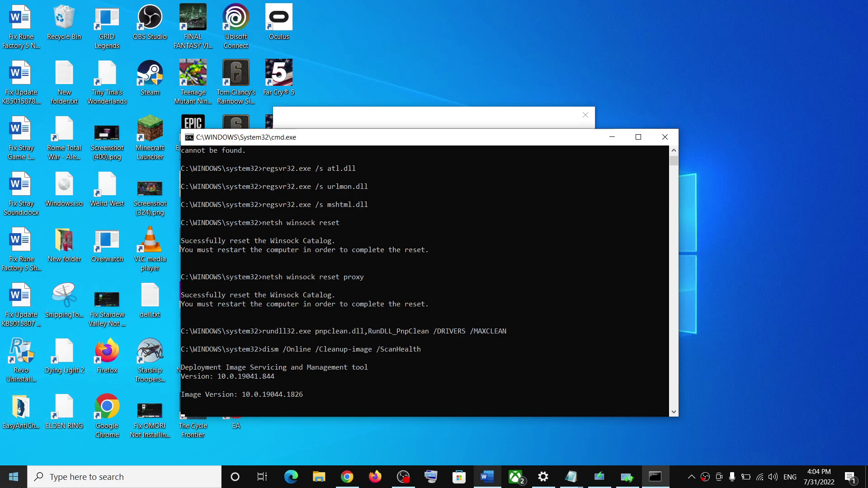
Step: Check the Start menu power options without restarting, then return to the Word guide
left_click(40, 396)
left_click(14, 477)
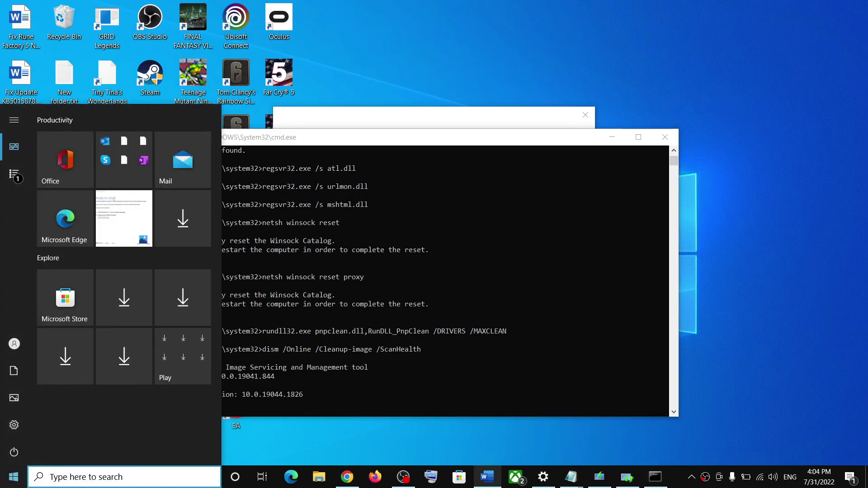
left_click(14, 452)
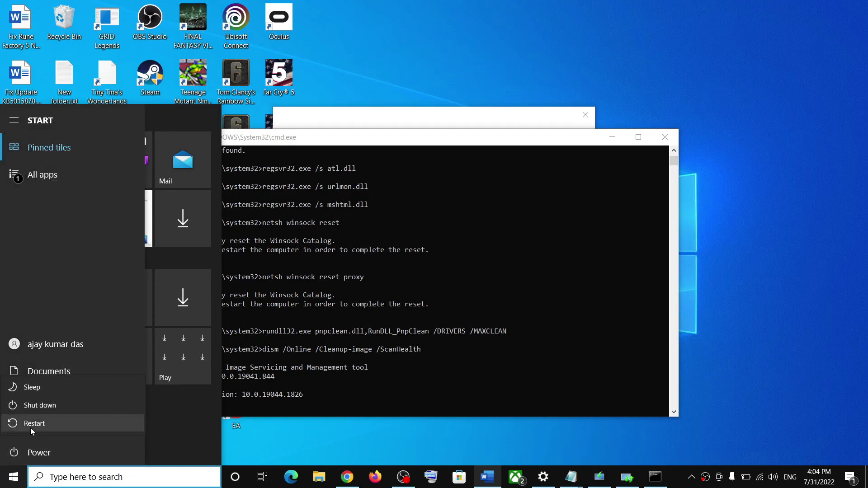
key("Escape")
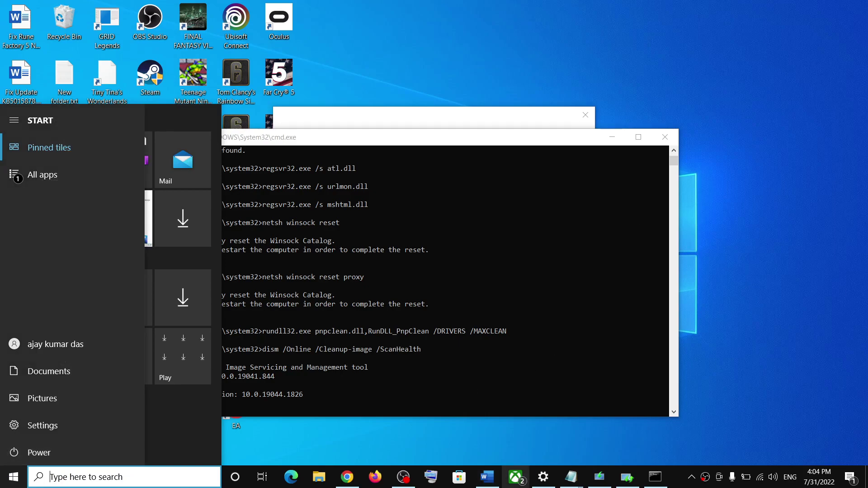
left_click(487, 477)
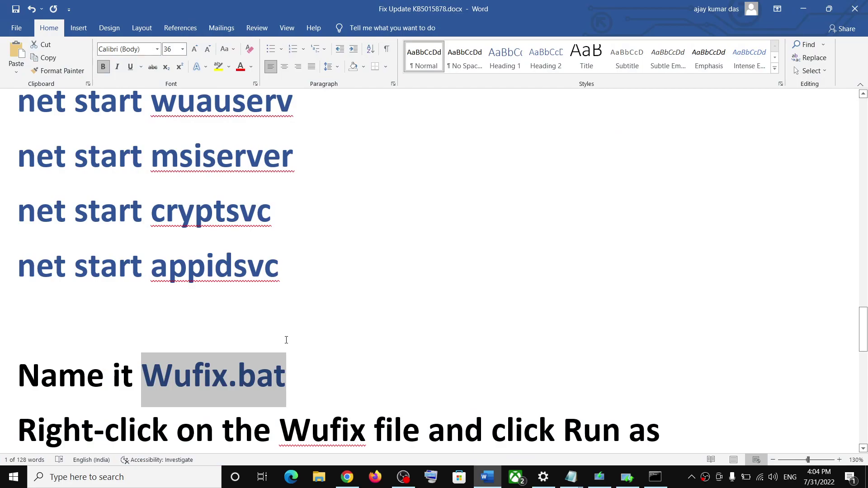
Step: Open the guide's Step 4 Download Windows 10 link in Chrome and find the Media Creation Tool
scroll(286, 340, "down", 7)
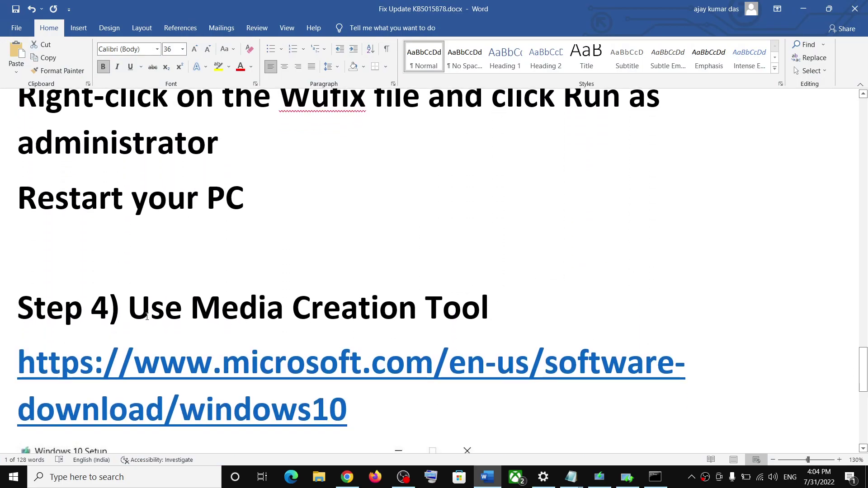
left_click_drag(135, 312, 362, 409)
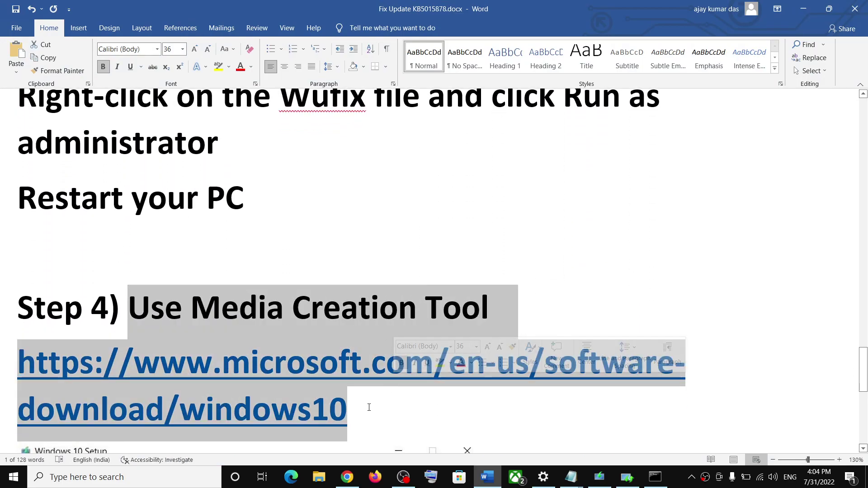
left_click(368, 408)
triple_click(369, 408)
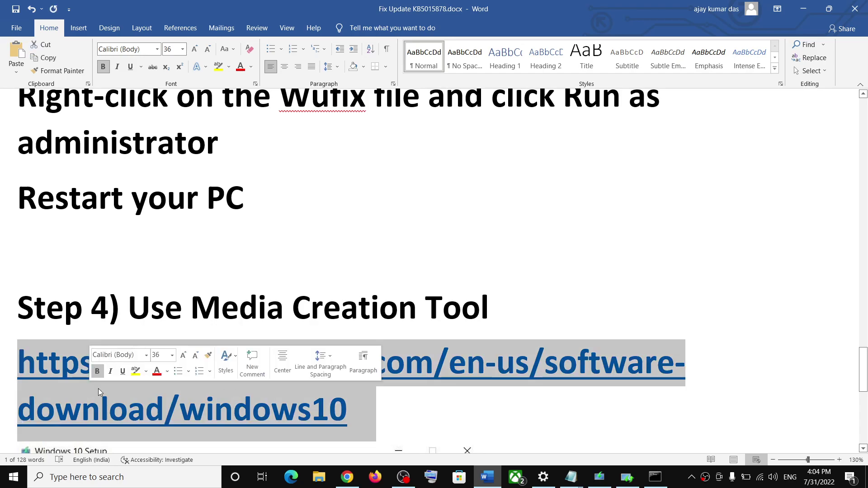
left_click(347, 477)
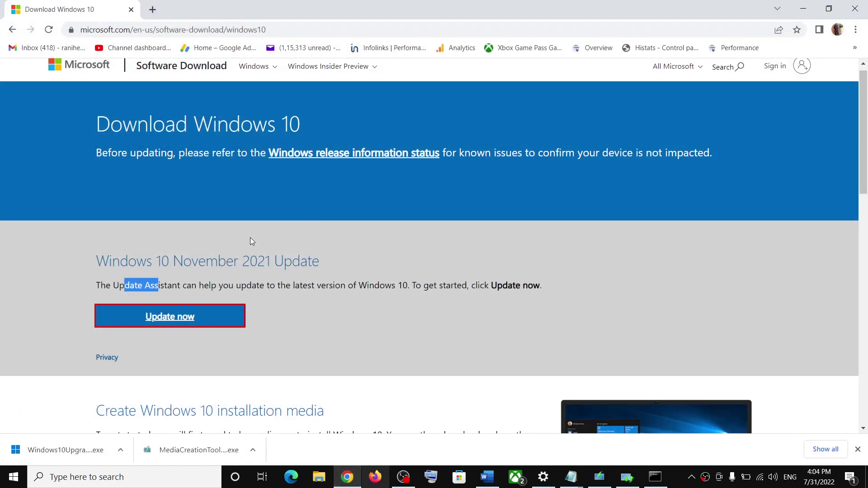
scroll(252, 242, "down", 3)
scroll(252, 241, "down", 1)
left_click_drag(109, 275, 166, 275)
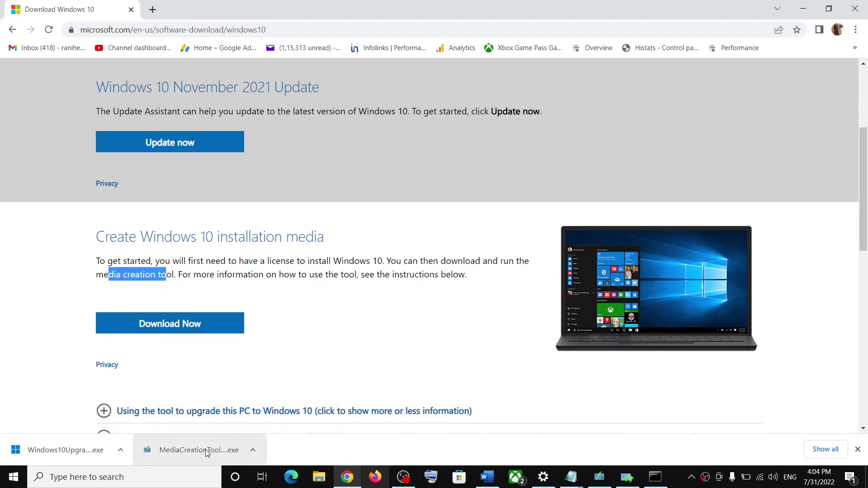
Step: Launch the Media Creation Tool, accept the license terms and choose Upgrade this PC now
left_click(601, 479)
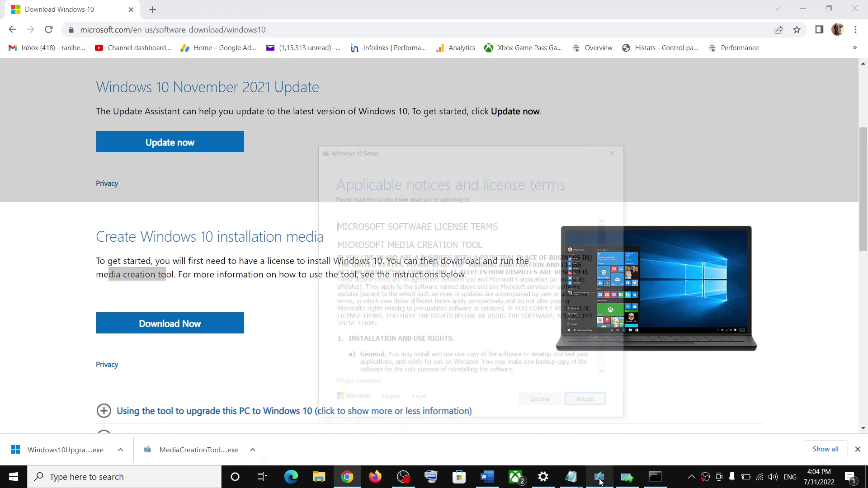
left_click(570, 370)
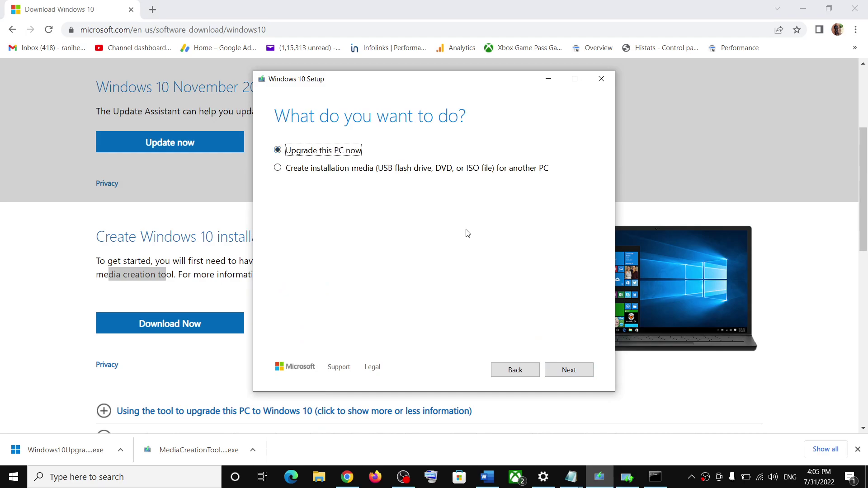
left_click(565, 370)
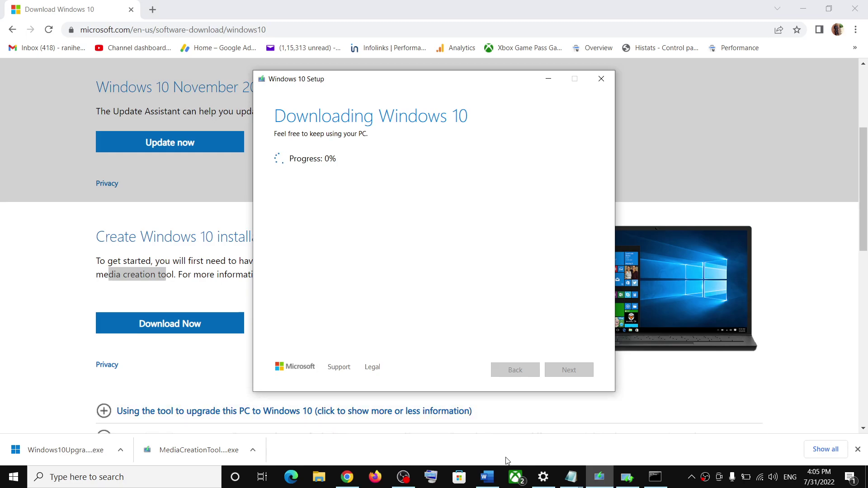
Step: Review the Ready to install step in the Word guide
left_click(487, 477)
scroll(353, 321, "down", 7)
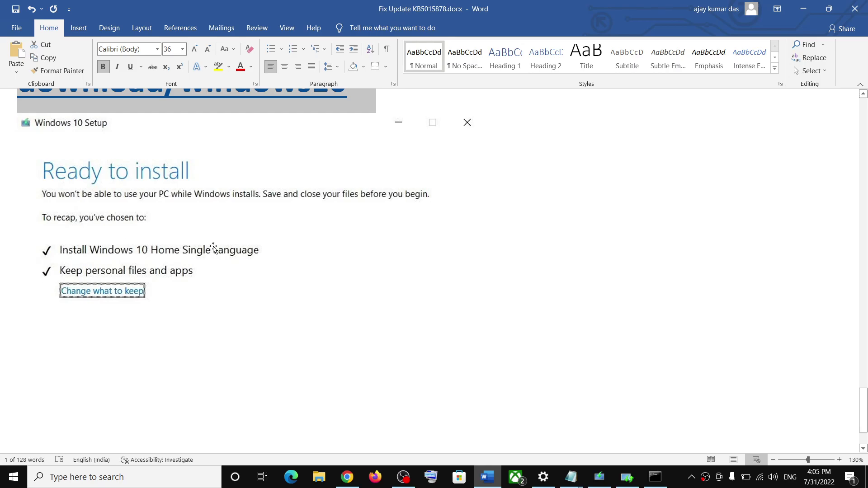
scroll(219, 250, "down", 4)
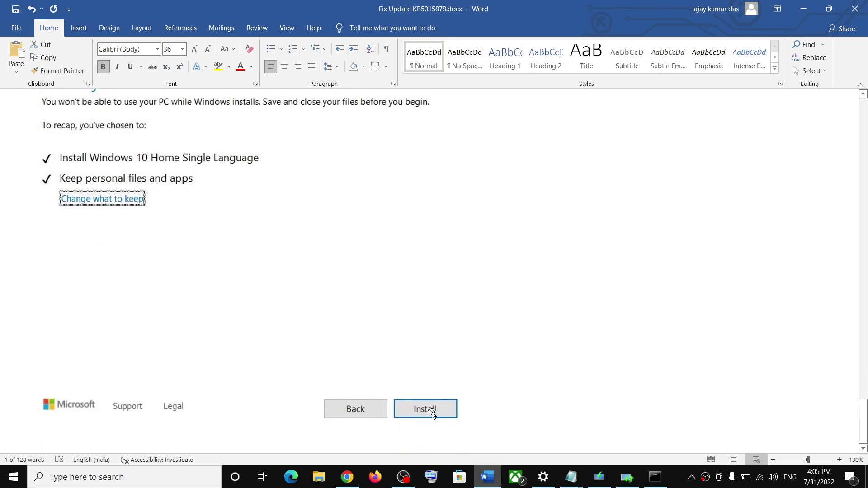
scroll(418, 293, "up", 1)
scroll(419, 293, "up", 2)
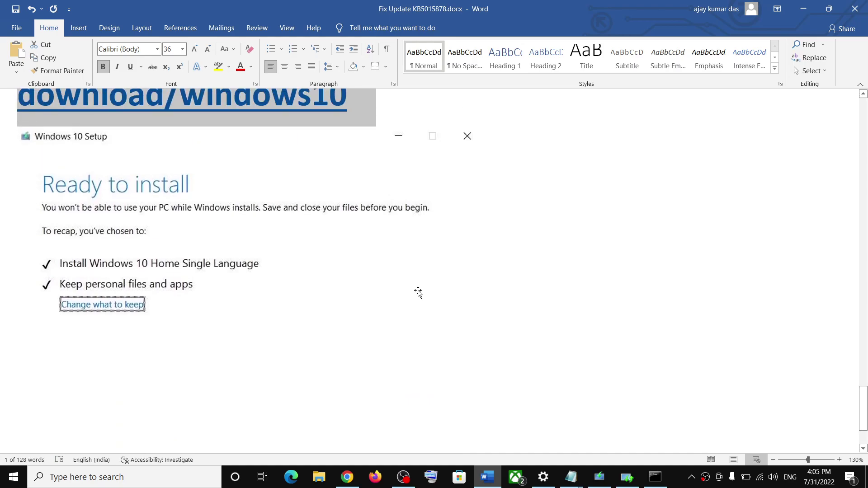
Step: Go to Settings Home > Update & Security to check KB5015878's download progress (44%)
left_click(545, 477)
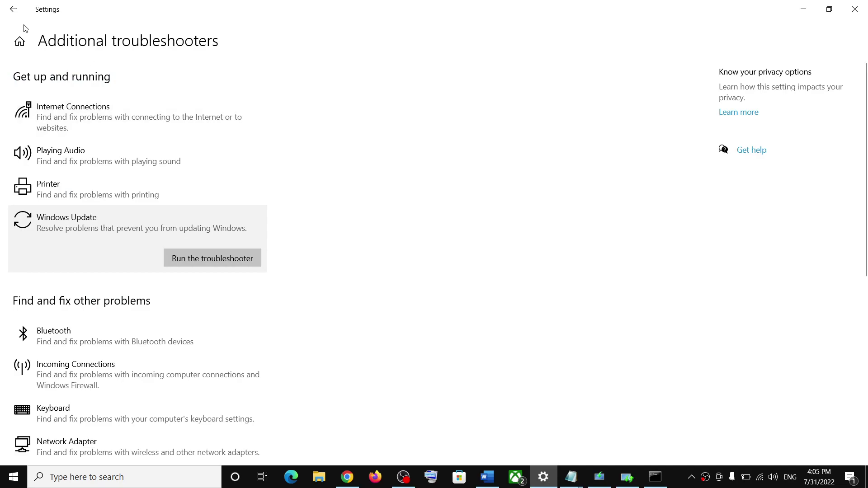
left_click(20, 41)
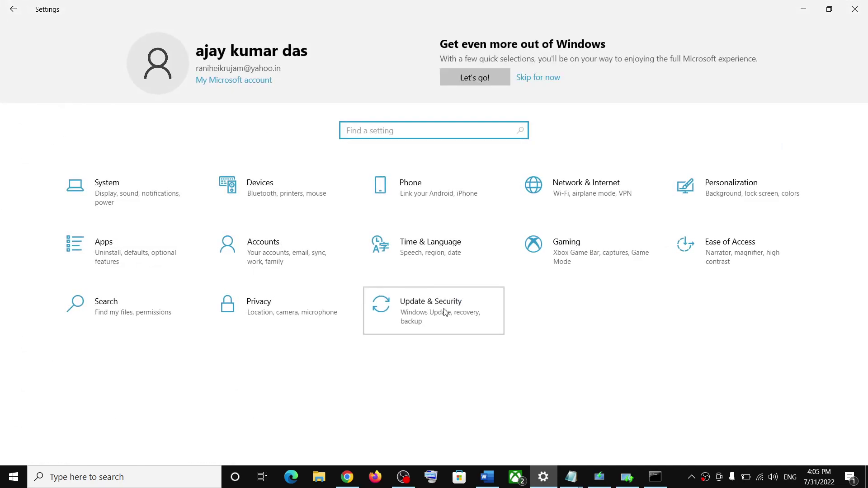
left_click(446, 311)
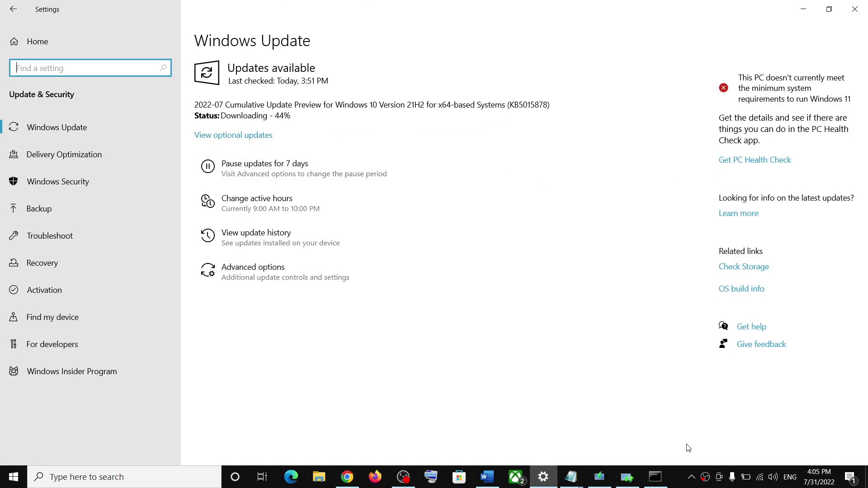
left_click(673, 478)
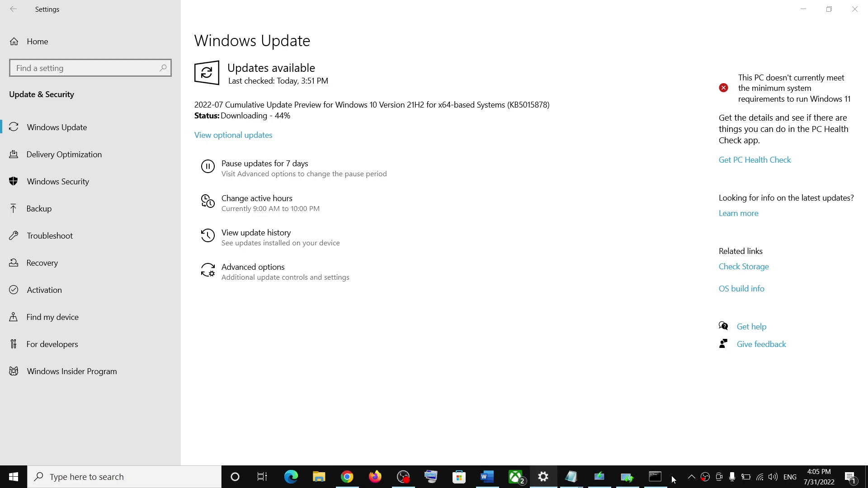